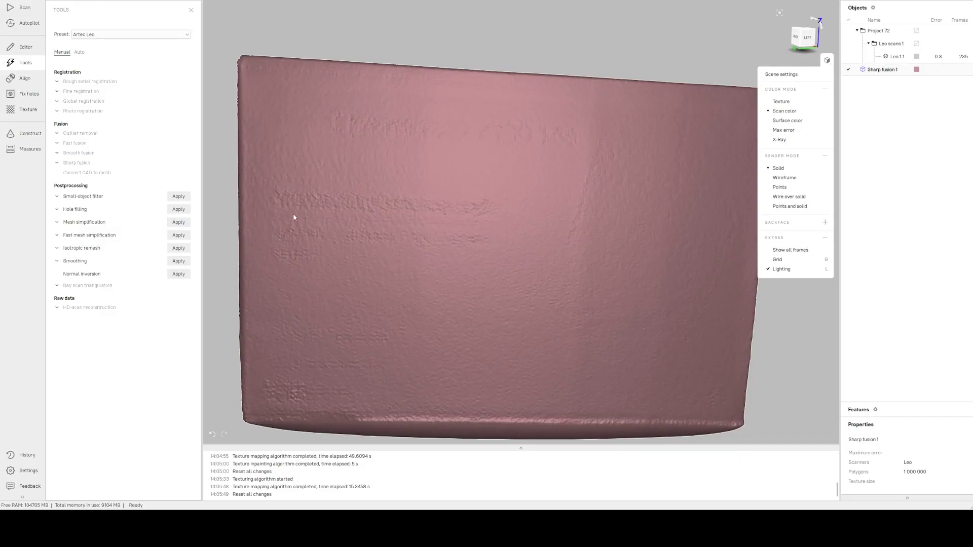
Step: Delete the Sharp fusion 1 mesh so only the Leo 1.1 scan remains in Project 72
left_click(26, 48)
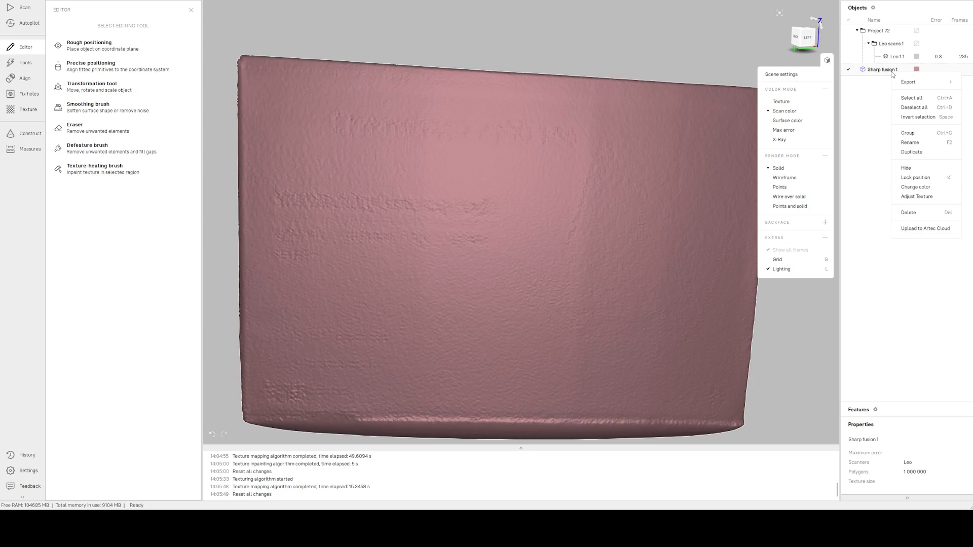
key("Escape")
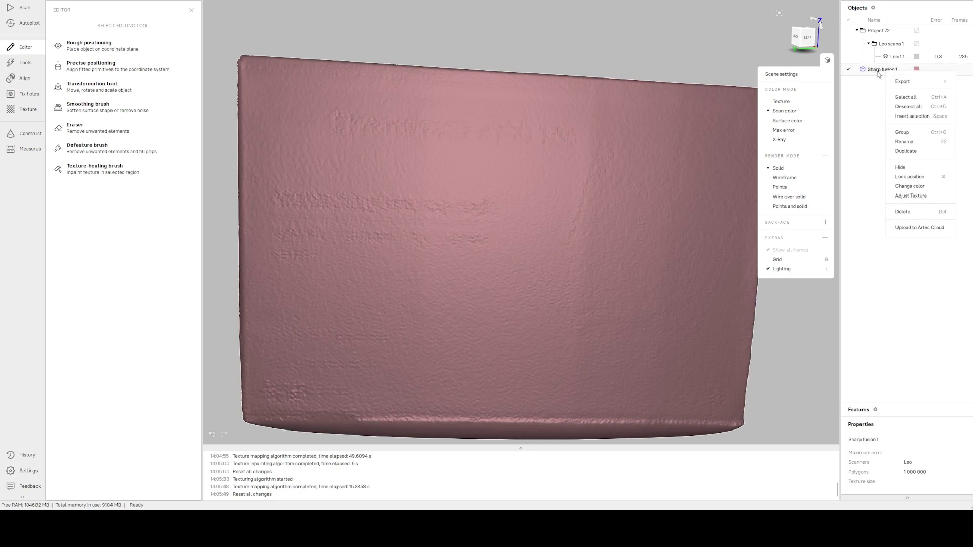
left_click(903, 212)
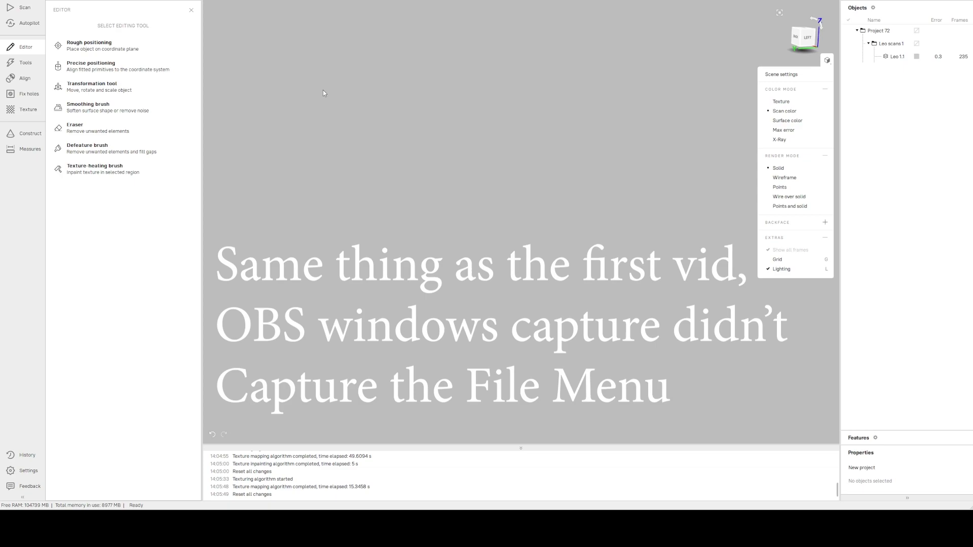
Step: Hide Leo 2.1 and Leo 3.1 so only Leo 1.1 is visible, then pick the Eraser
left_click(192, 10)
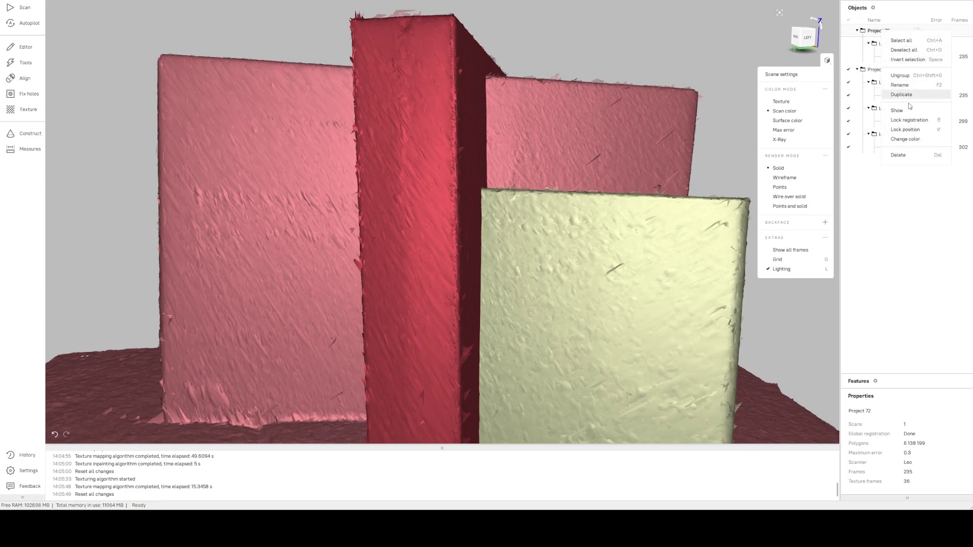
left_click(918, 161)
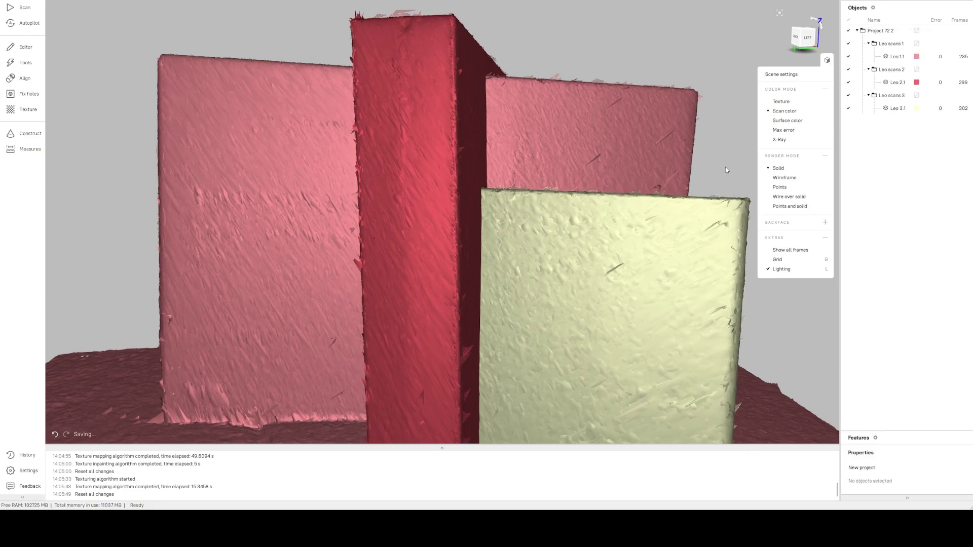
left_click_drag(727, 170, 834, 86)
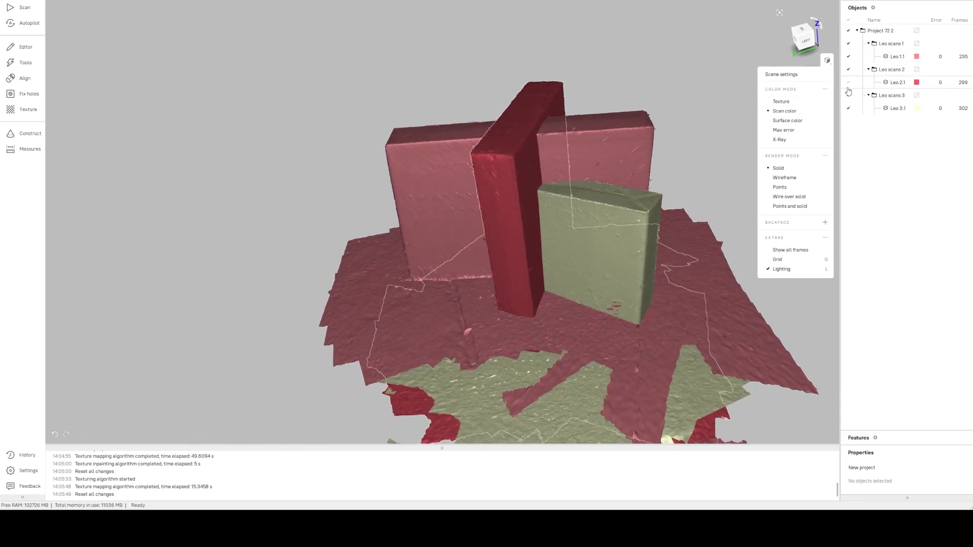
left_click(849, 108)
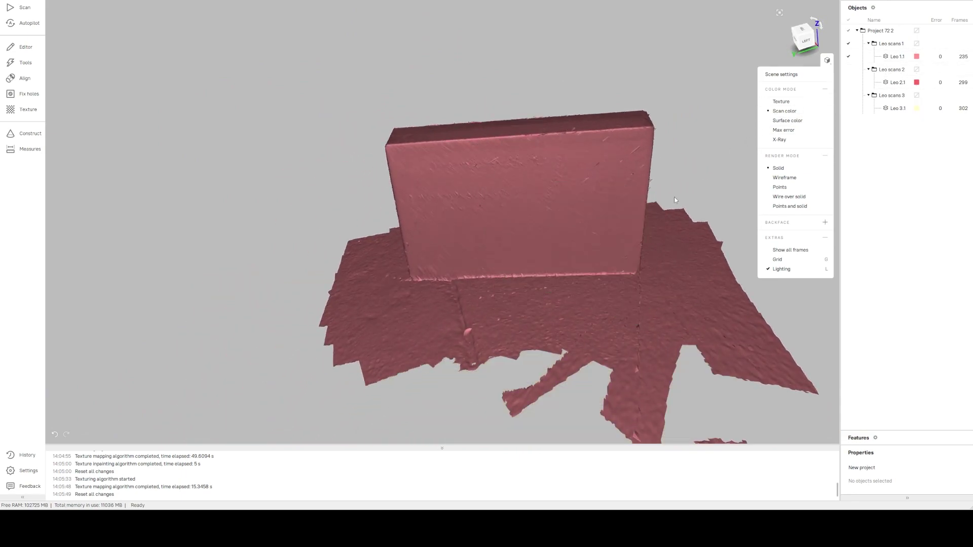
left_click_drag(505, 285, 487, 262)
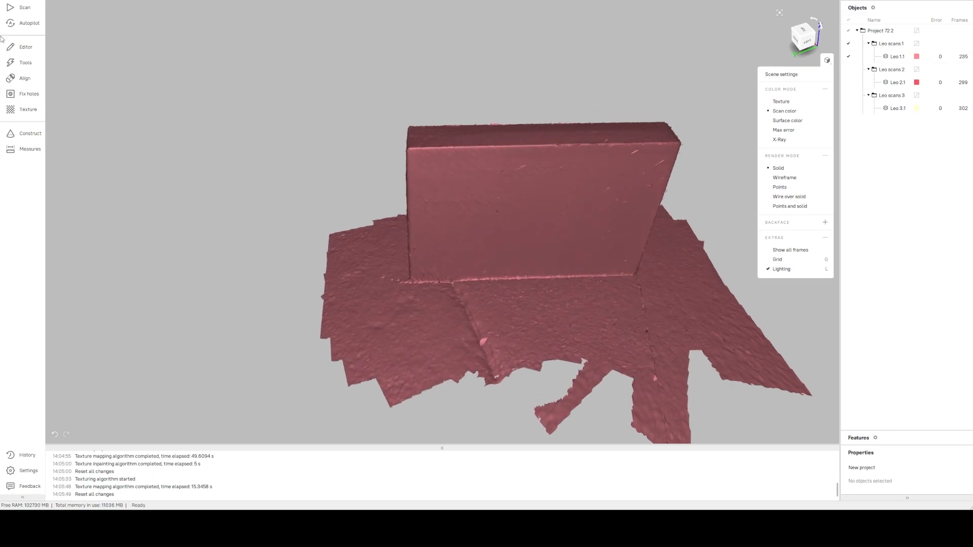
left_click(26, 48)
left_click(63, 130)
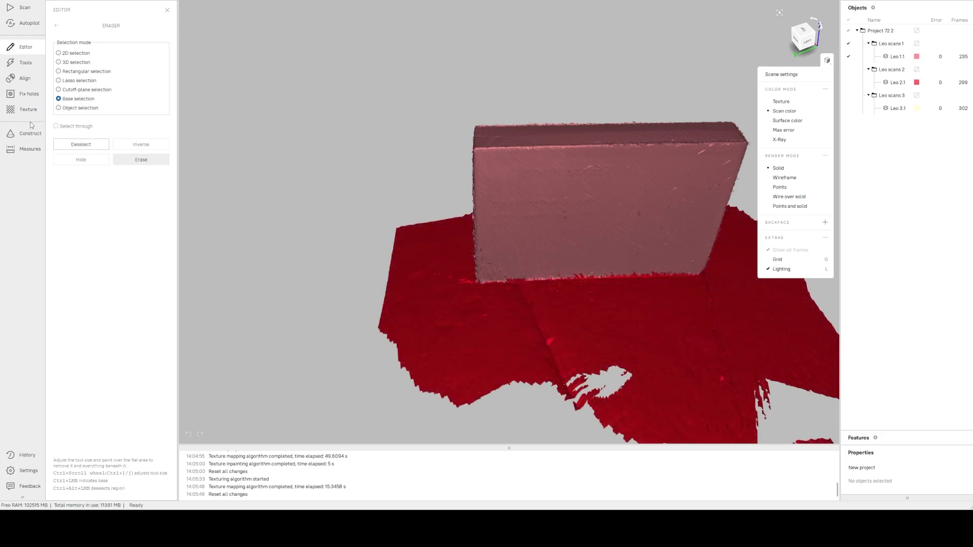
Step: Erase the selected floor from Leo 1.1, then hide it and check Leo 2.1
left_click(133, 163)
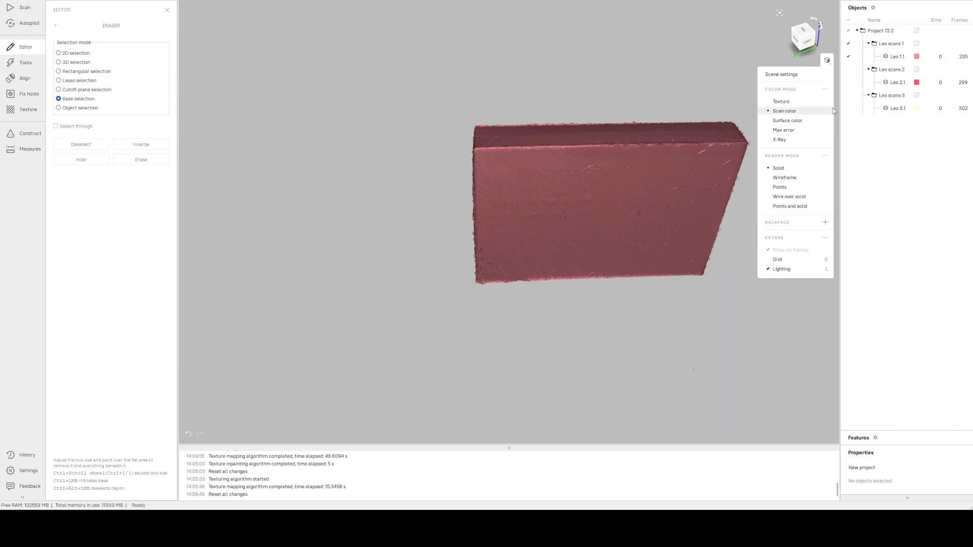
left_click(851, 56)
left_click(849, 83)
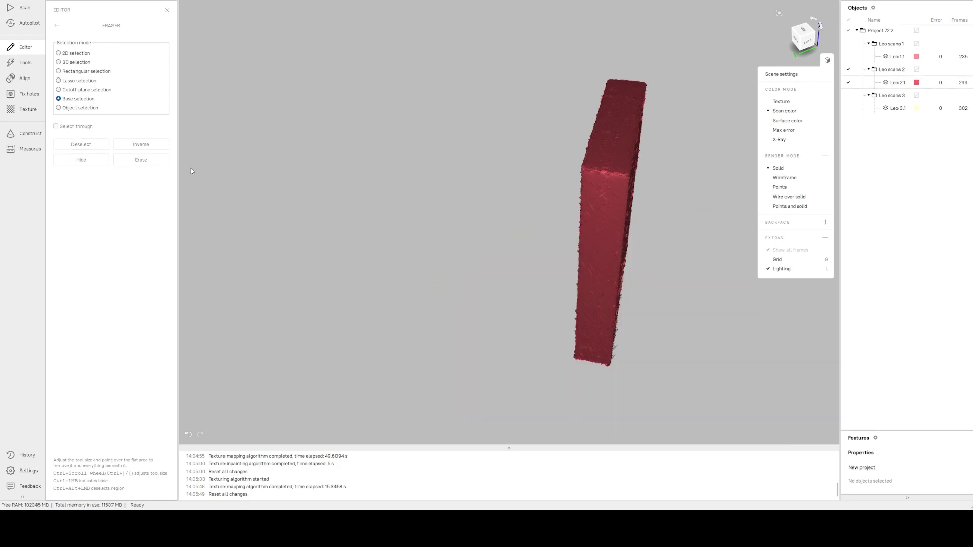
left_click(849, 83)
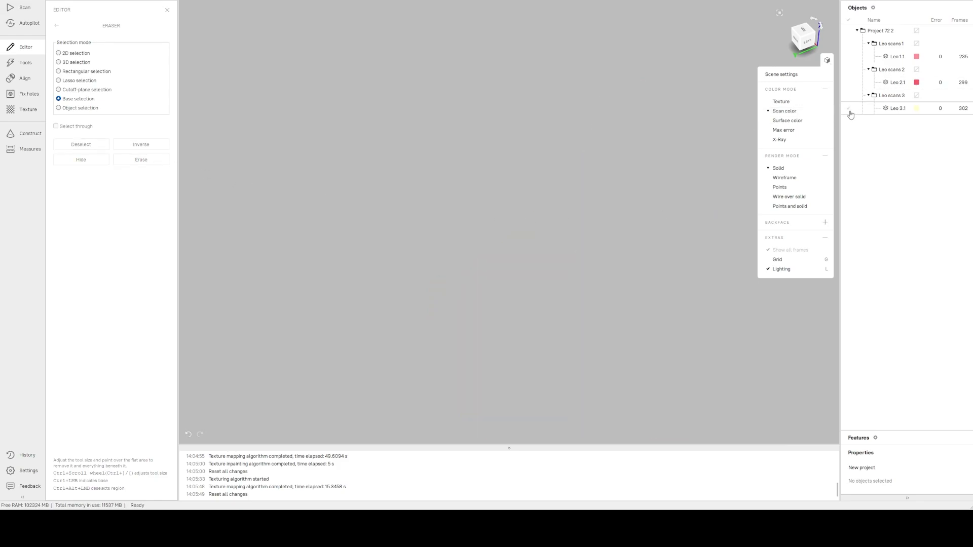
Step: Show Leo 3.1 alone, mark the floor beneath the box and erase it
left_click(848, 108)
left_click_drag(499, 347, 681, 393)
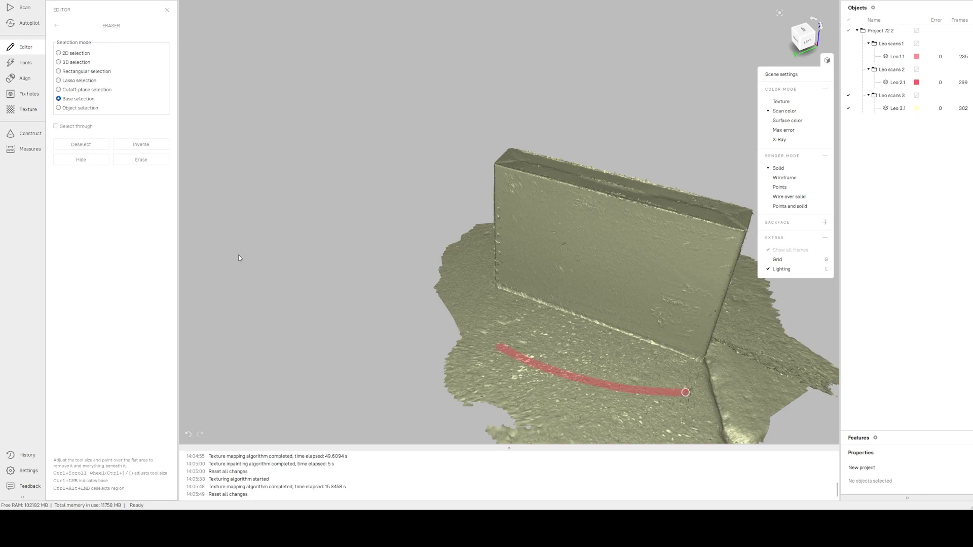
left_click(141, 161)
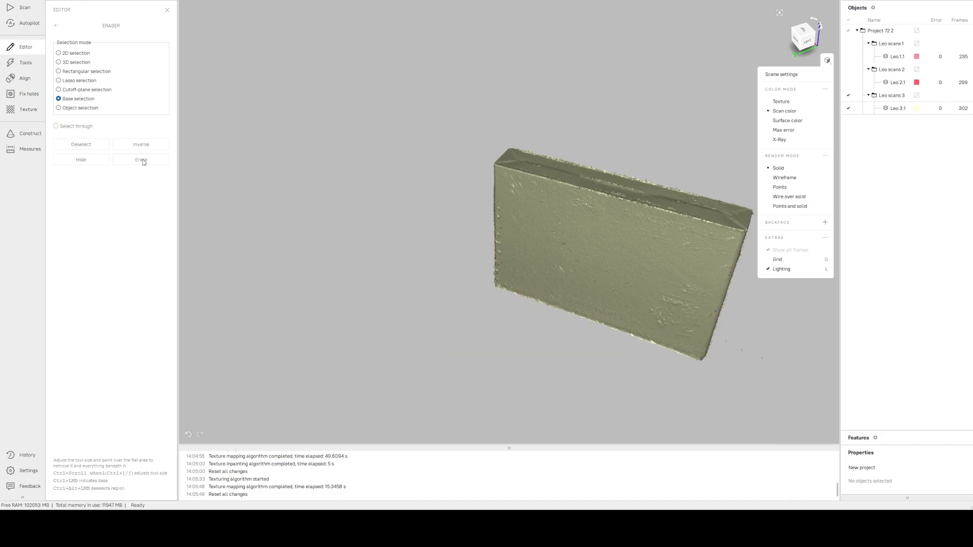
Step: Make Leo 2.1 and Leo 1.1 visible again alongside Leo 3.1
mouse_move(507, 304)
left_mouse_down()
mouse_move(443, 302)
mouse_move(299, 271)
left_mouse_up()
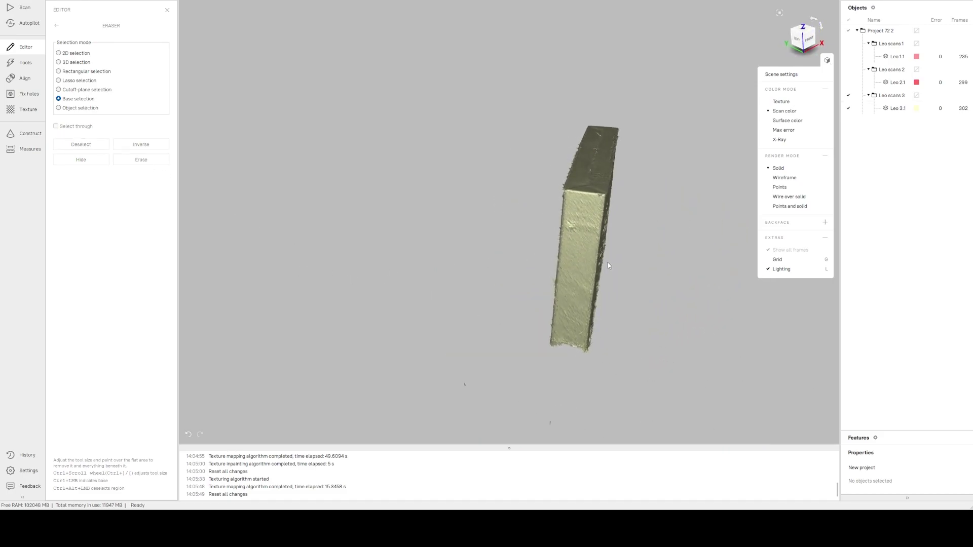
left_click_drag(562, 258, 607, 262)
left_click(849, 82)
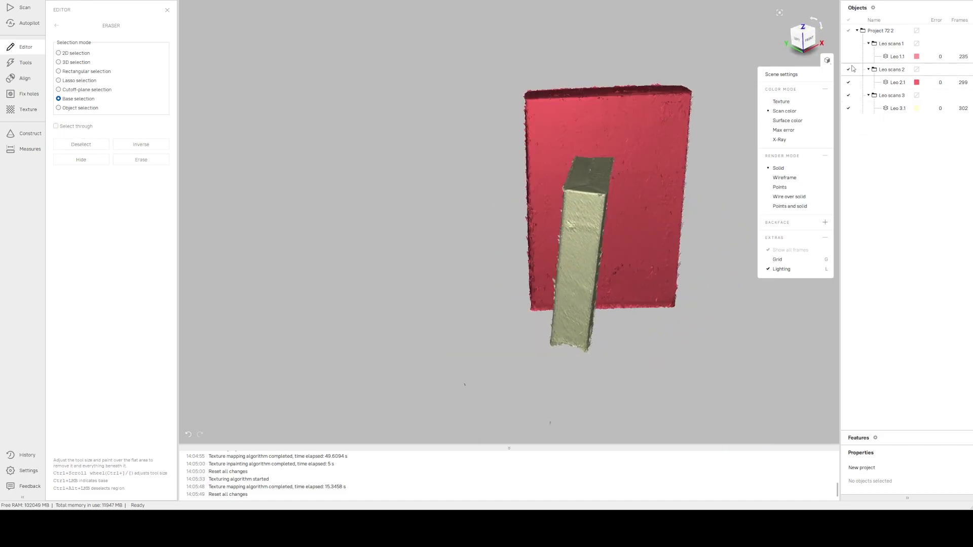
left_click(849, 56)
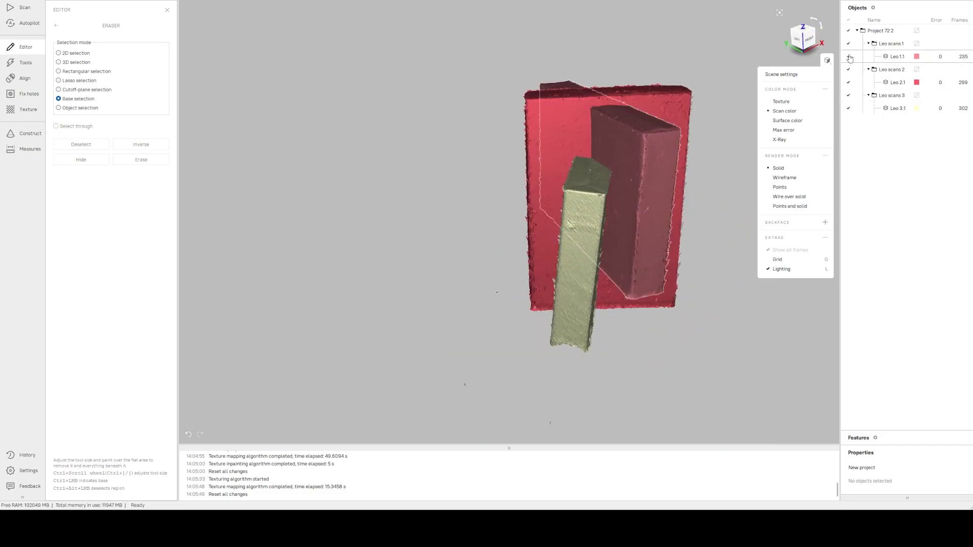
Step: In Align, select both Leo 2.1 and Leo 3.1 to align against the Leo 1.1 reference
left_click(24, 79)
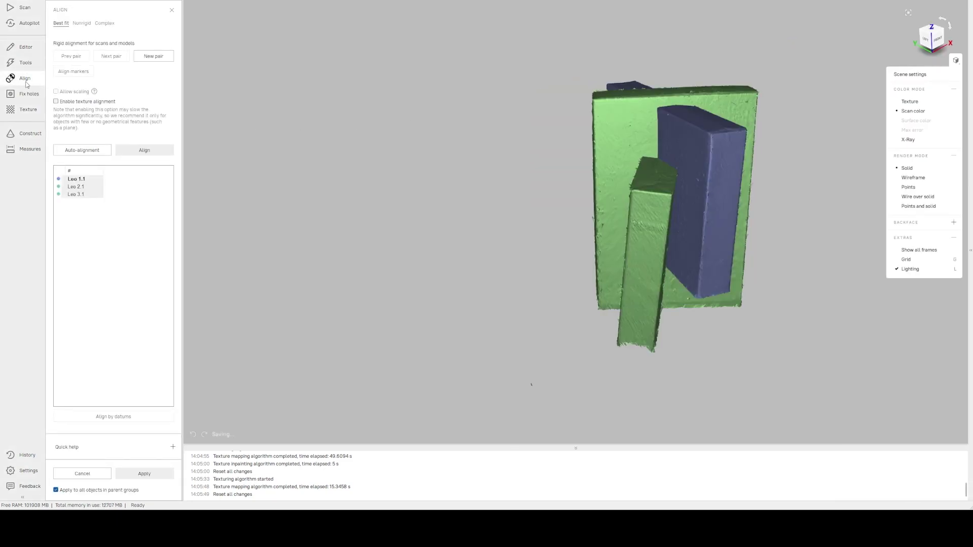
left_click(76, 187)
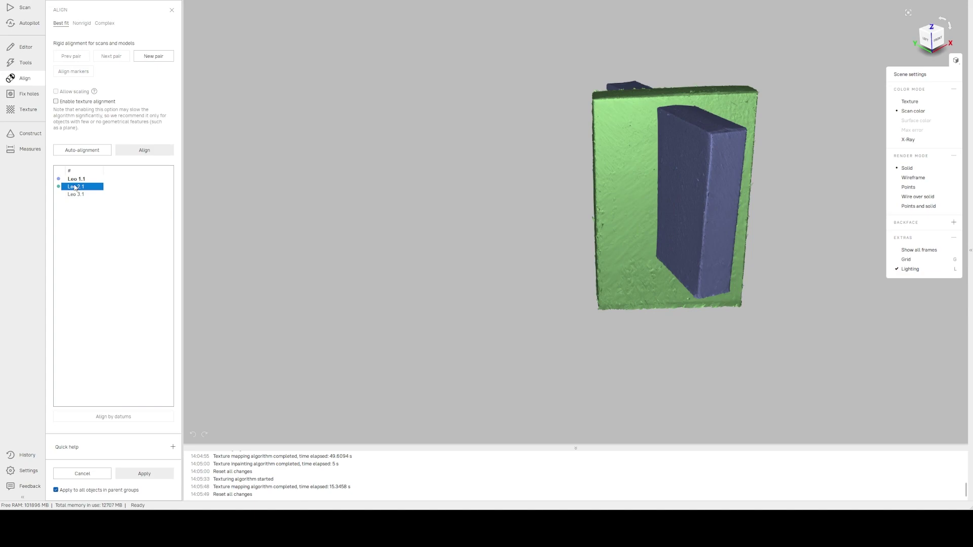
left_click(76, 180)
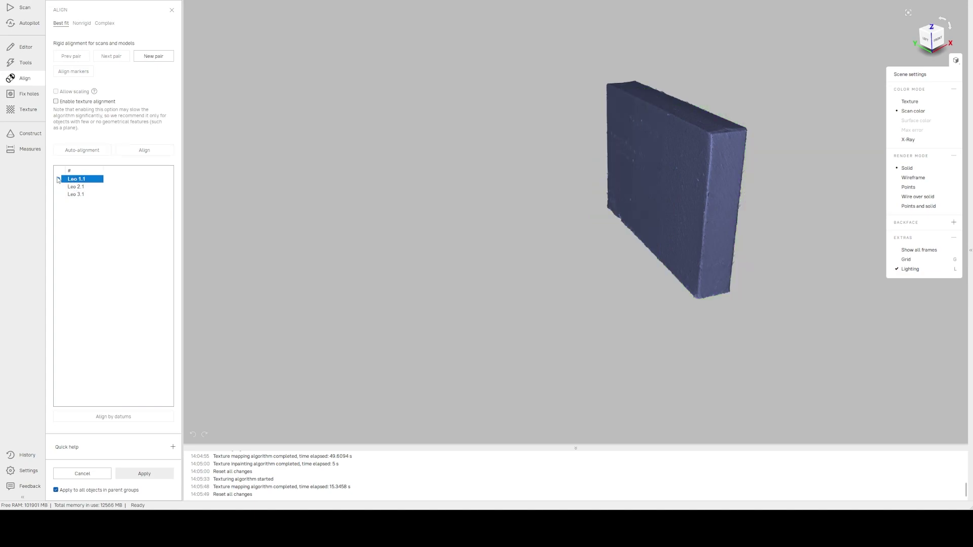
left_click(71, 188)
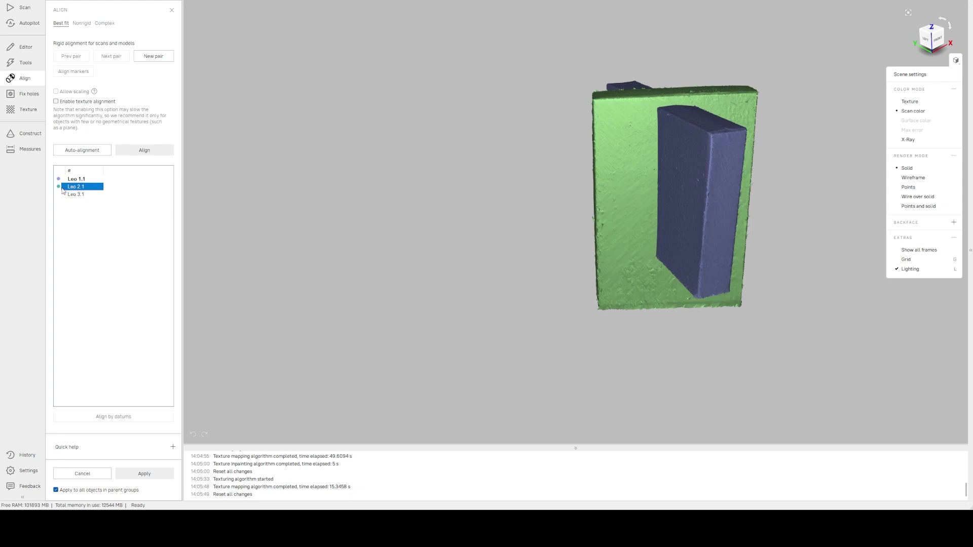
left_click(75, 195)
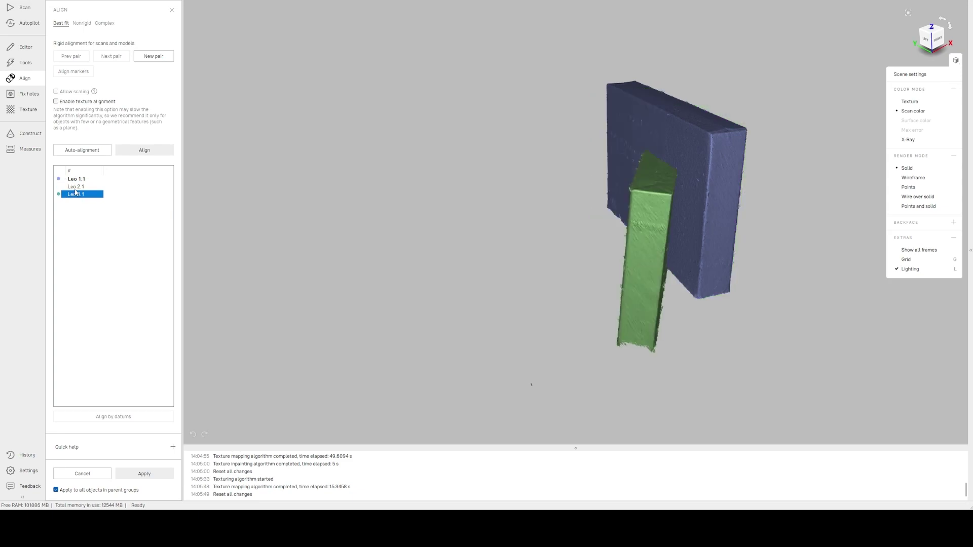
left_click(75, 188)
left_click(75, 196)
left_click(77, 188)
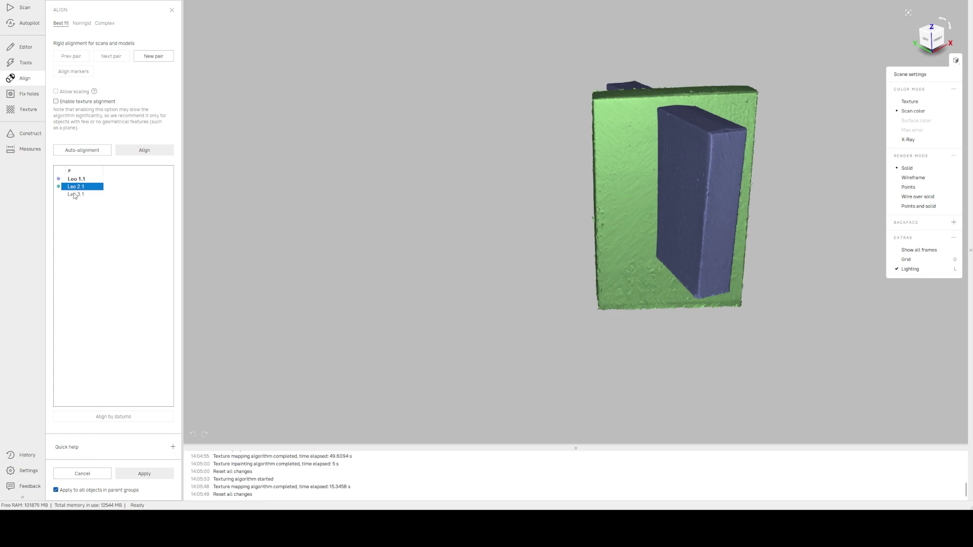
left_click(75, 195, "ctrl")
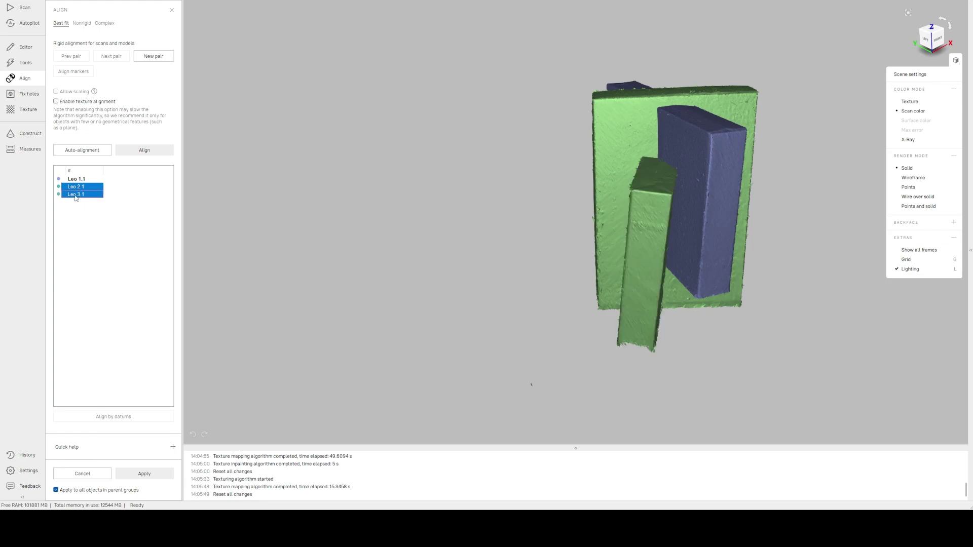
Step: Run automatic alignment, then select Leo 2.1 and move it apart from Leo 1.1
left_click(83, 150)
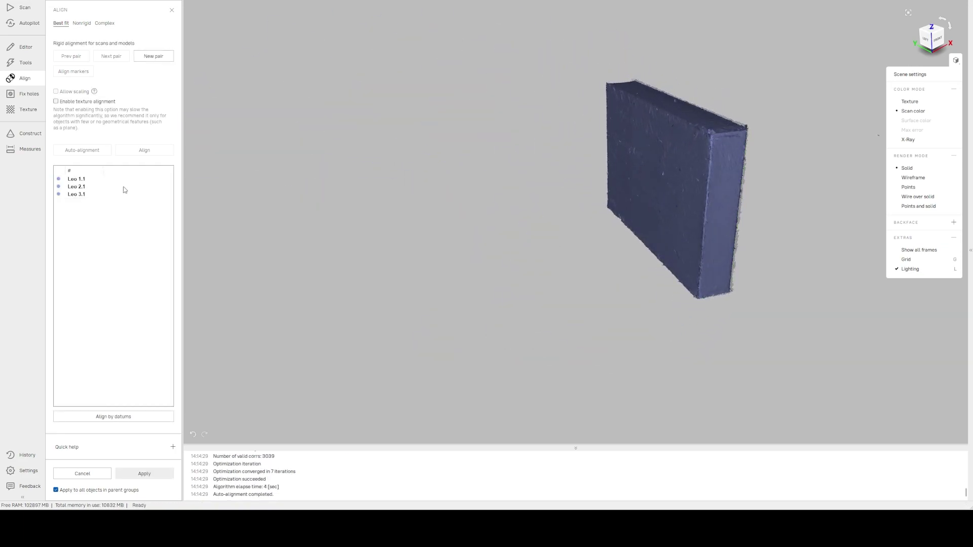
left_click_drag(596, 186, 492, 179)
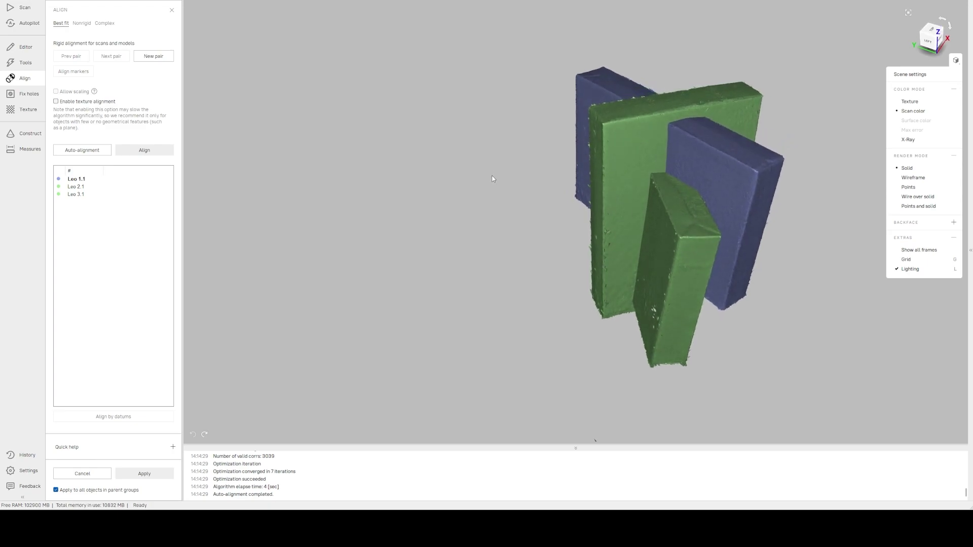
left_click(75, 195)
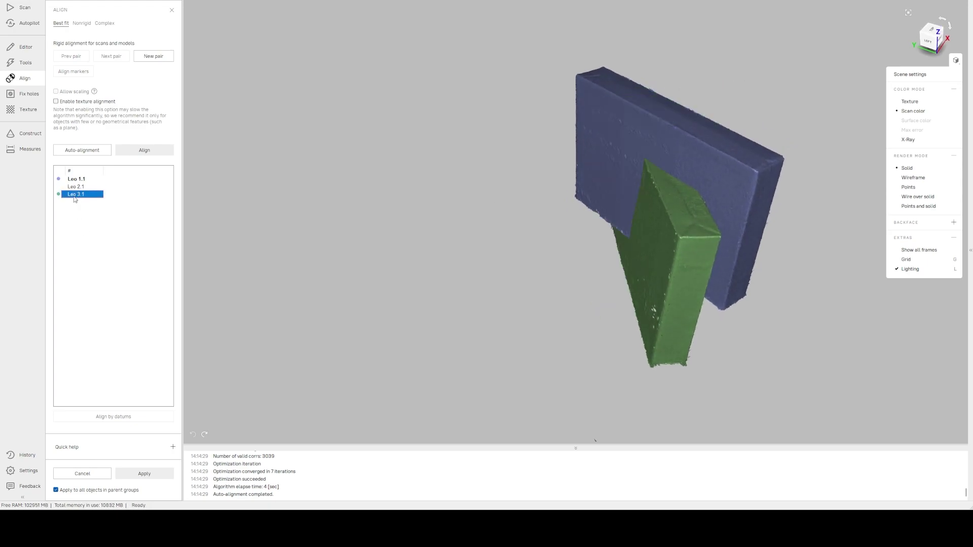
left_click(77, 187)
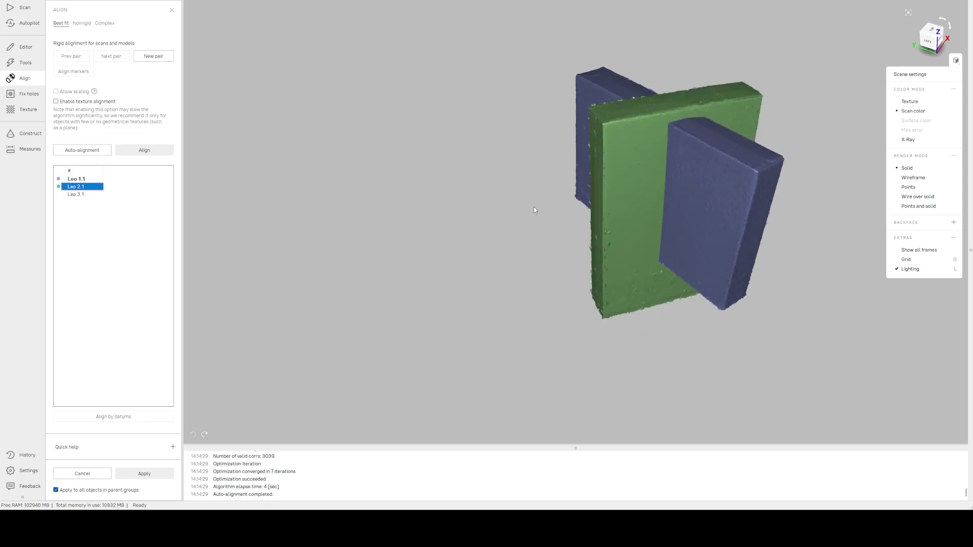
left_click_drag(634, 200, 426, 116)
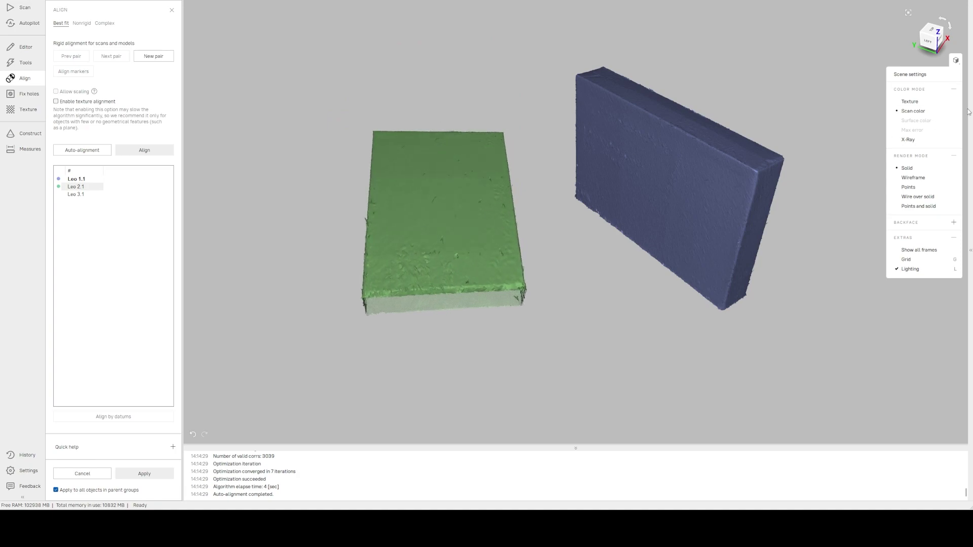
Step: Switch color mode to Texture and mark matching points at the $399 and Entertaining text
left_click(911, 102)
scroll(551, 217, "up", 4)
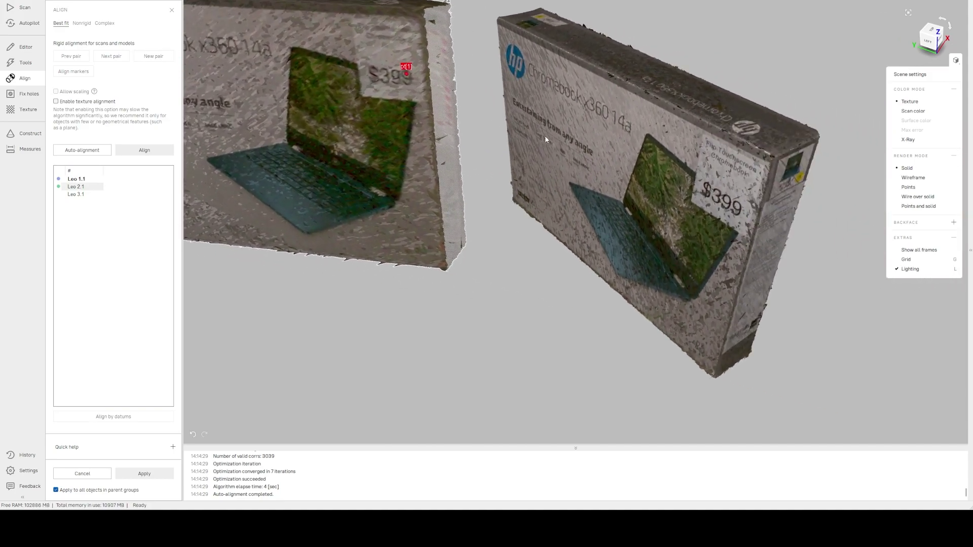
left_click(738, 209)
left_click_drag(738, 209, 622, 169)
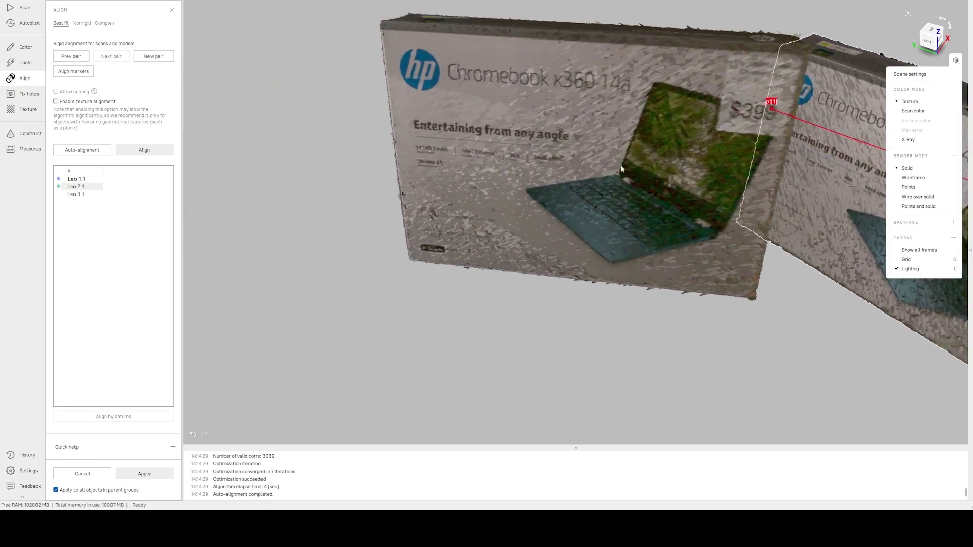
left_click(415, 124)
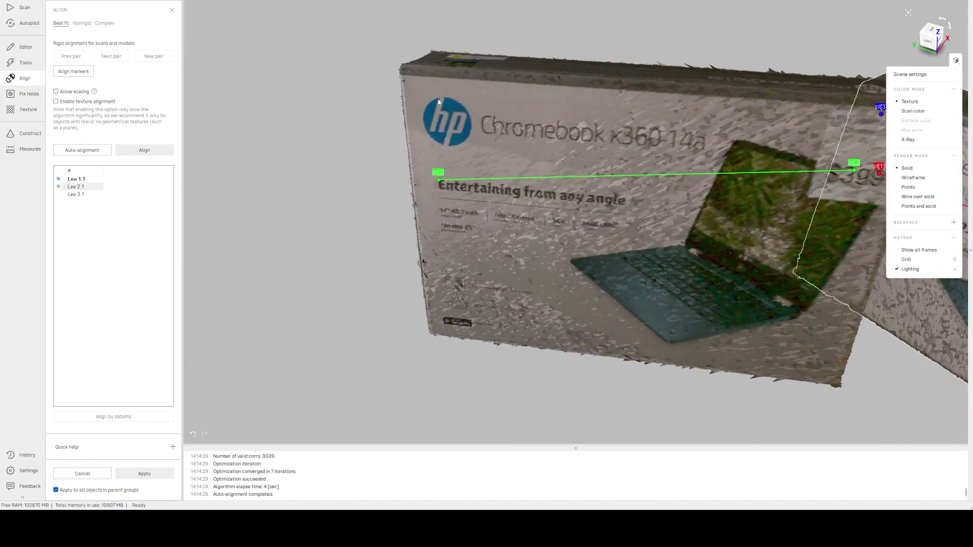
scroll(482, 153, "down", 5)
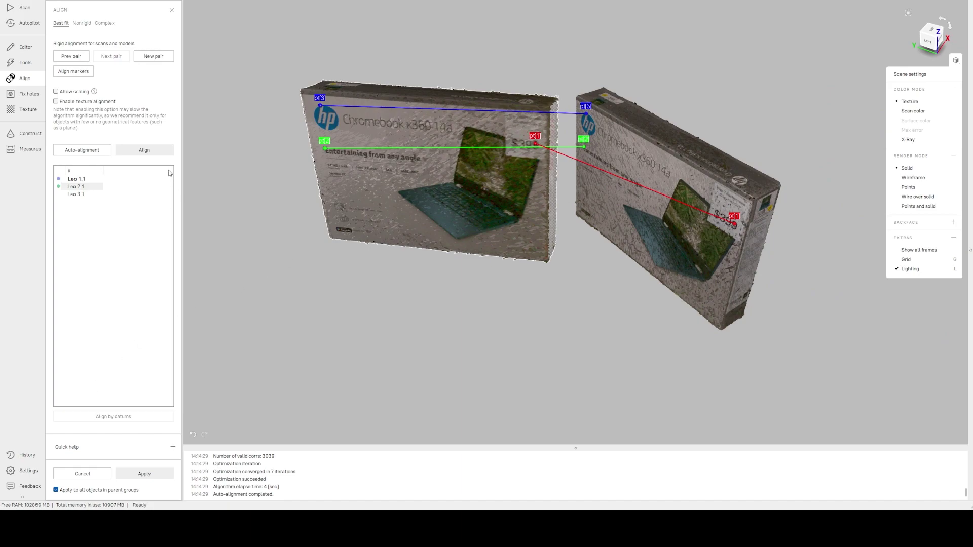
Step: Align Leo 2.1 onto Leo 1.1 from the marked point pairs
left_click(144, 150)
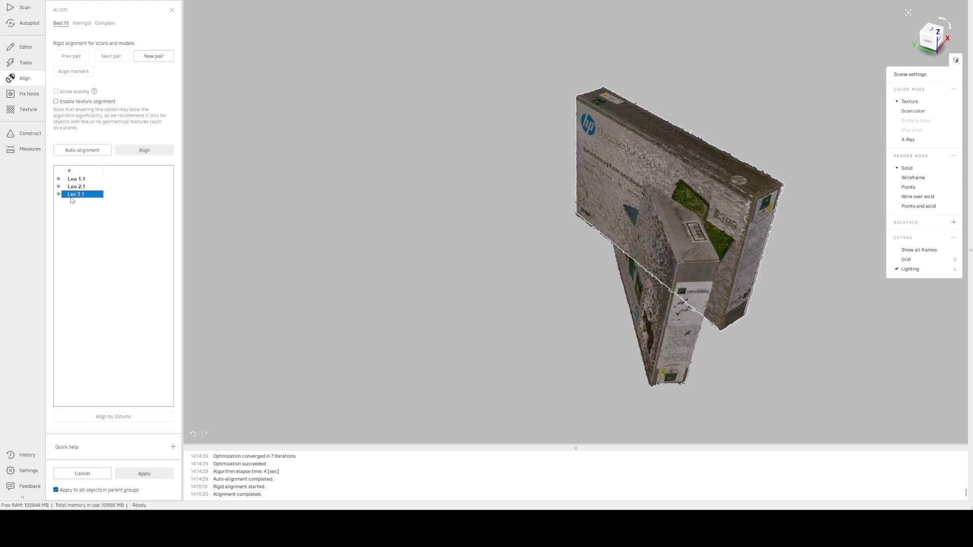
left_click_drag(223, 245, 391, 250)
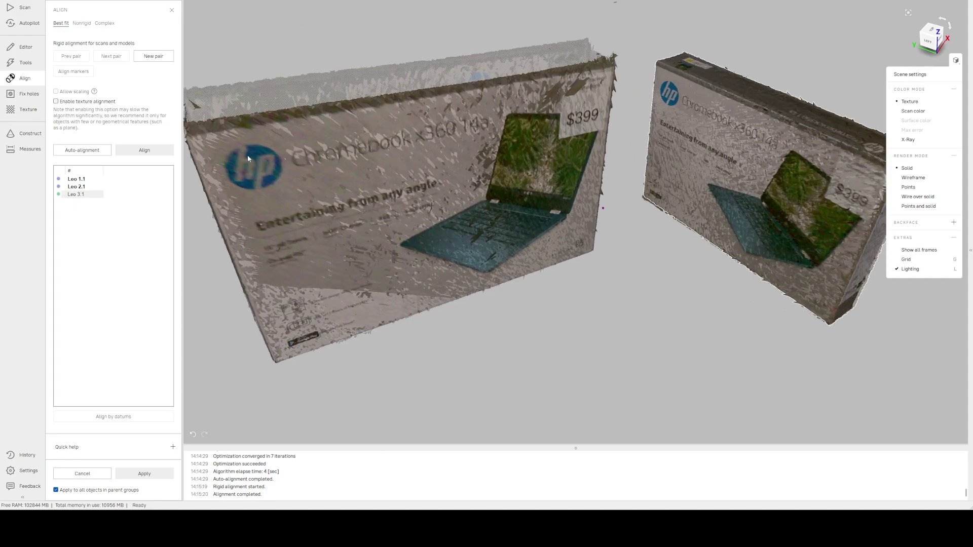
scroll(646, 67, "up", 5)
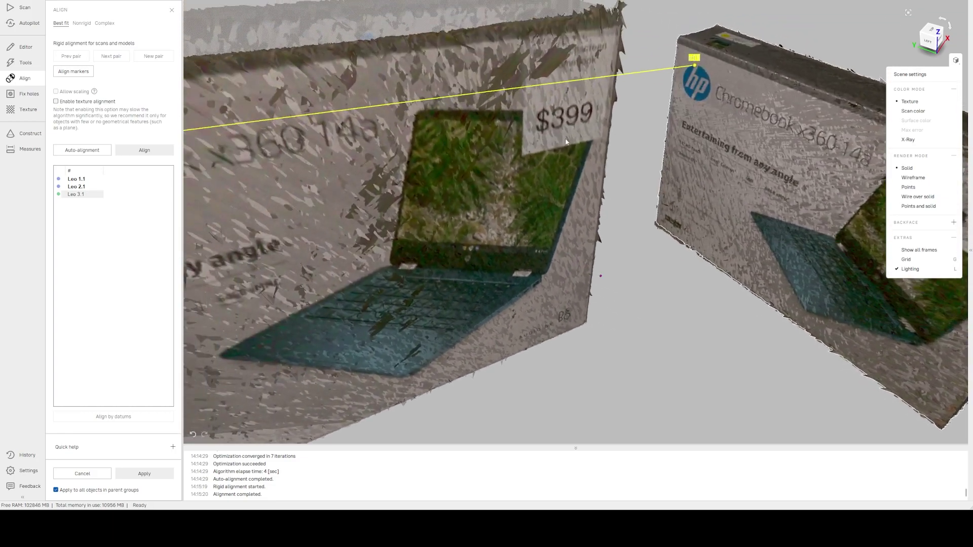
Step: Mark matching points near $399 on both boxes and align Leo 3.1 from them
left_click(588, 111)
mouse_move(587, 110)
left_mouse_down()
mouse_move(406, 239)
mouse_move(296, 258)
mouse_move(543, 232)
left_mouse_up()
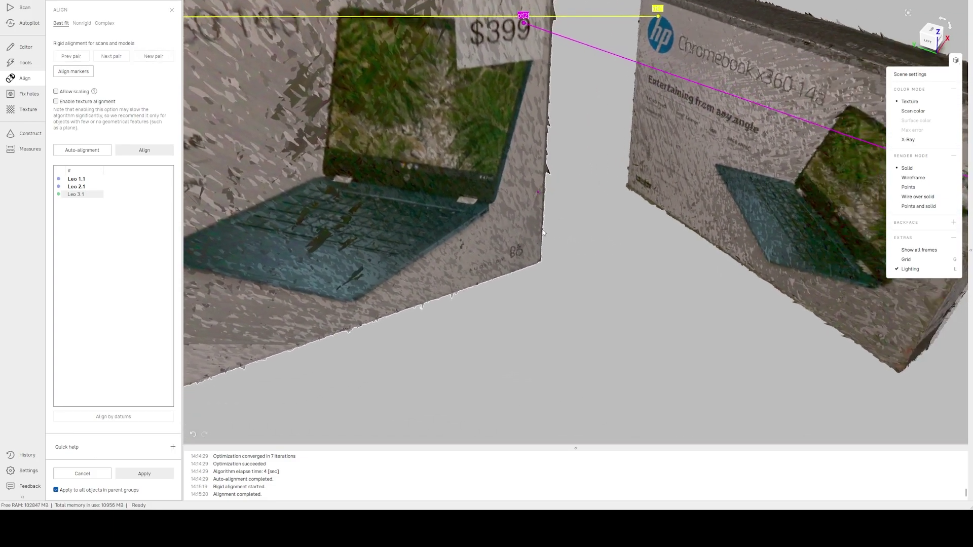
left_click(716, 164)
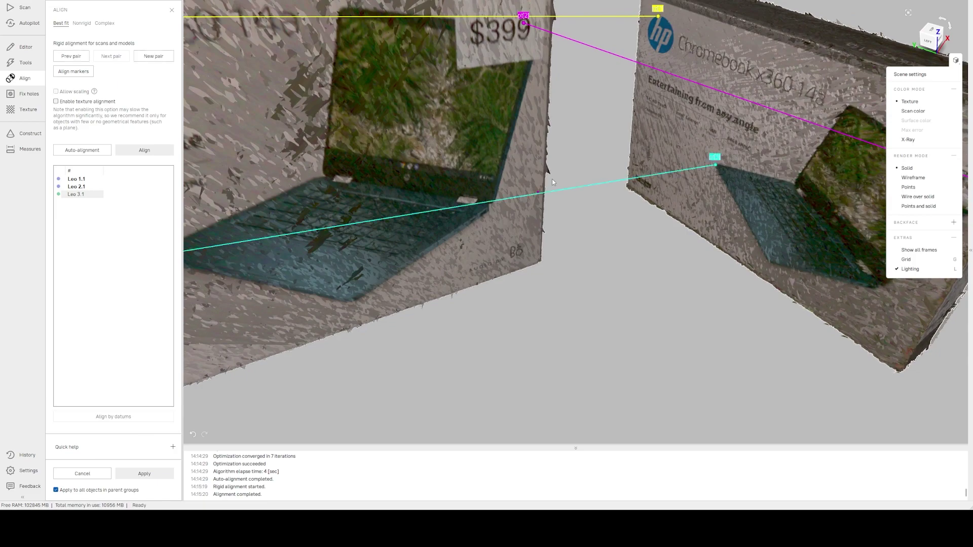
left_click(144, 150)
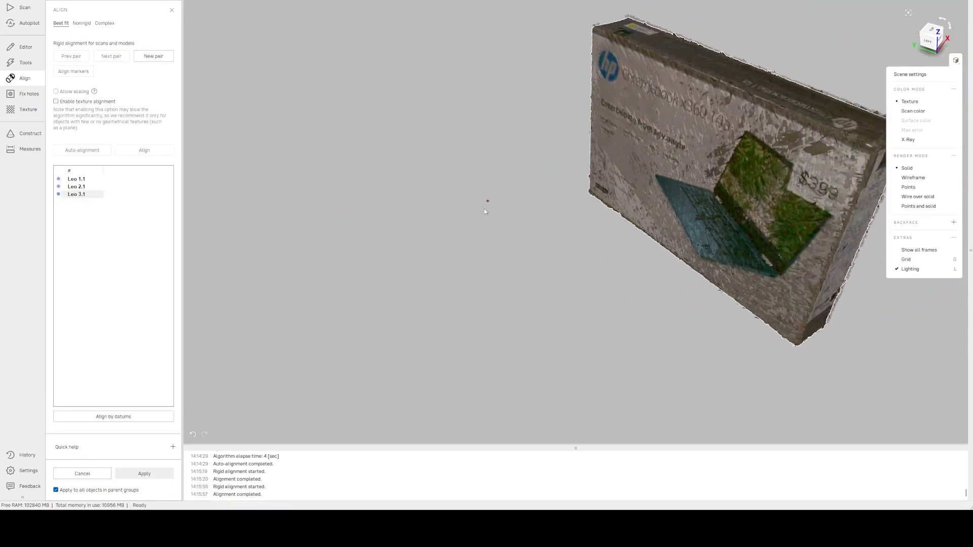
Step: Apply the alignment, then run Global registration so each Leo scan shows a 0.3 error
left_click(144, 473)
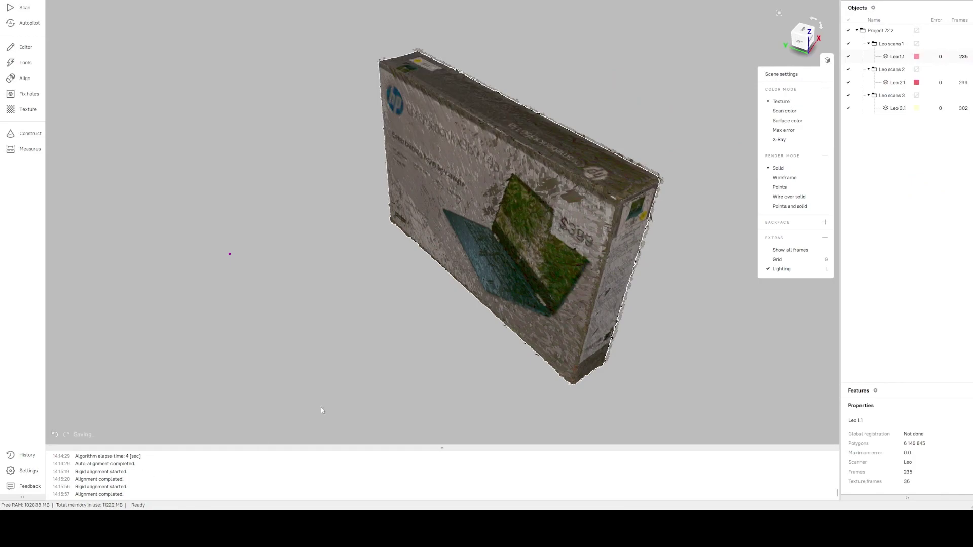
left_click_drag(322, 408, 451, 263)
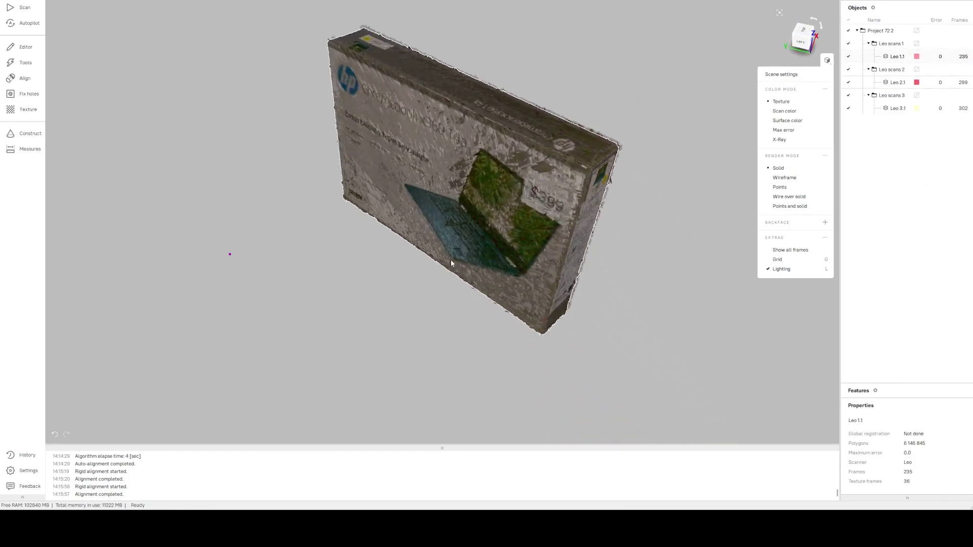
left_click(24, 62)
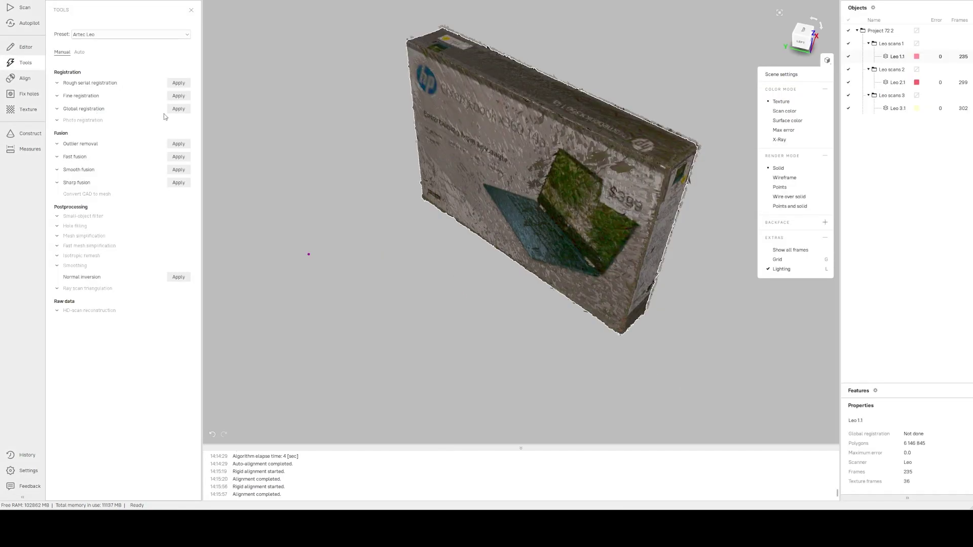
left_click(177, 110)
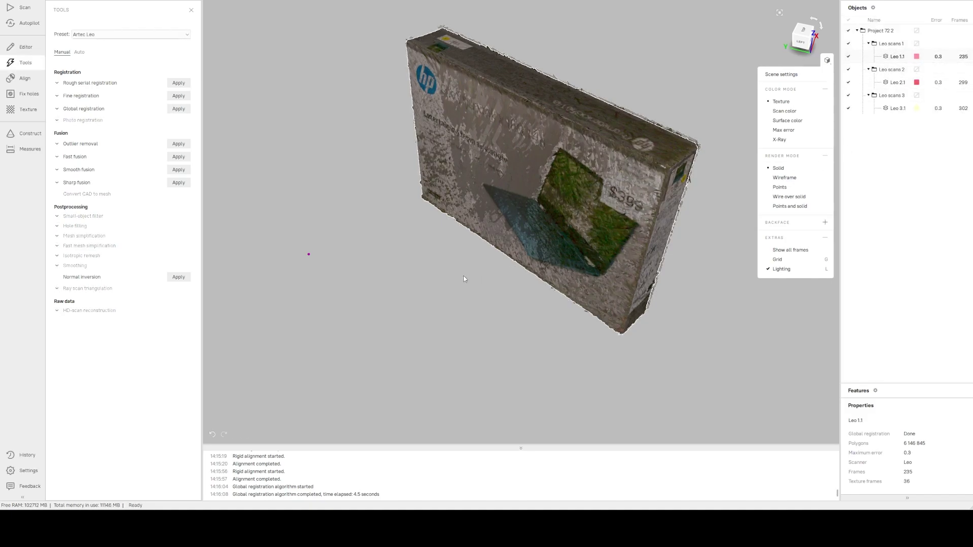
left_click_drag(465, 278, 605, 286)
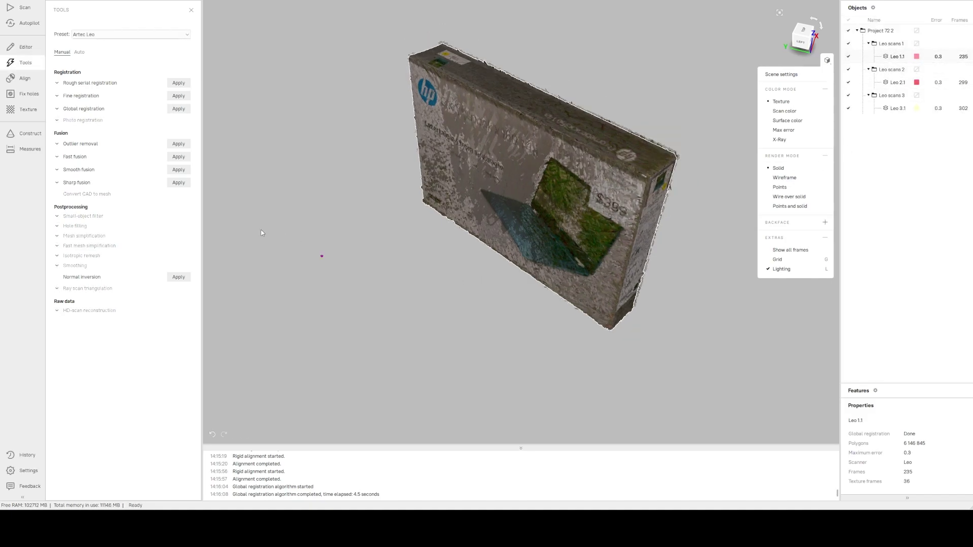
Step: Run Sharp fusion at 0.5 resolution with watertight hole filling to create Sharp fusion 1
left_click(56, 185)
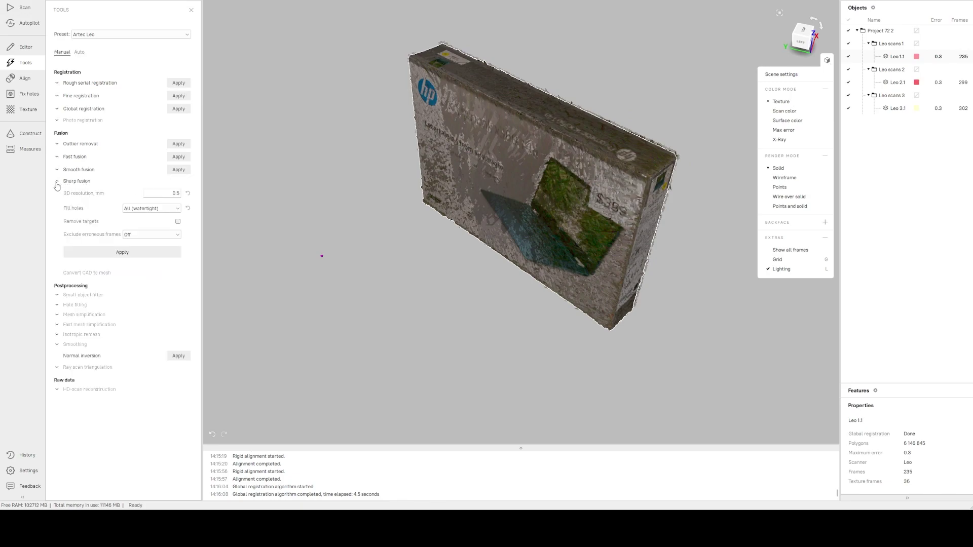
left_click(57, 183)
left_click_drag(283, 243, 407, 288)
scroll(407, 289, "up", 3)
scroll(408, 289, "down", 5)
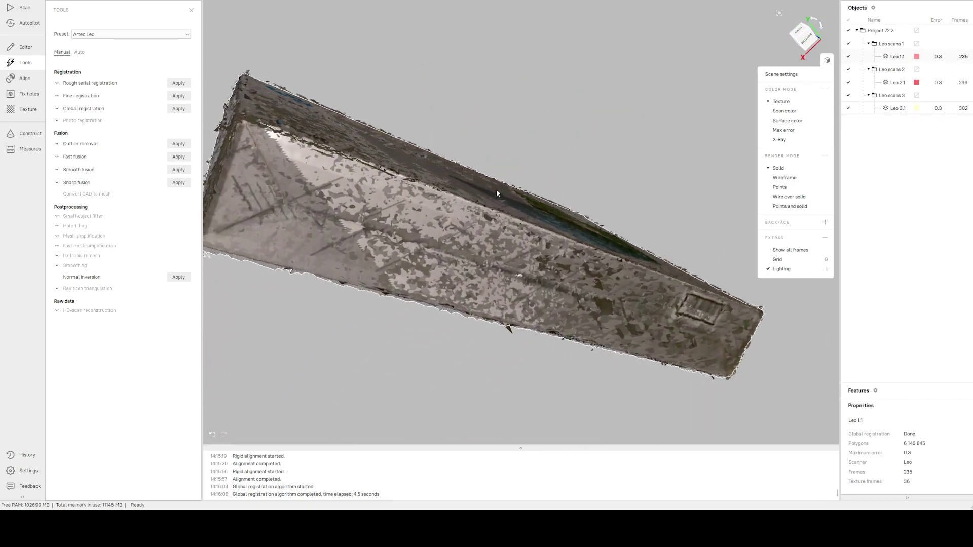
left_click_drag(497, 193, 371, 308)
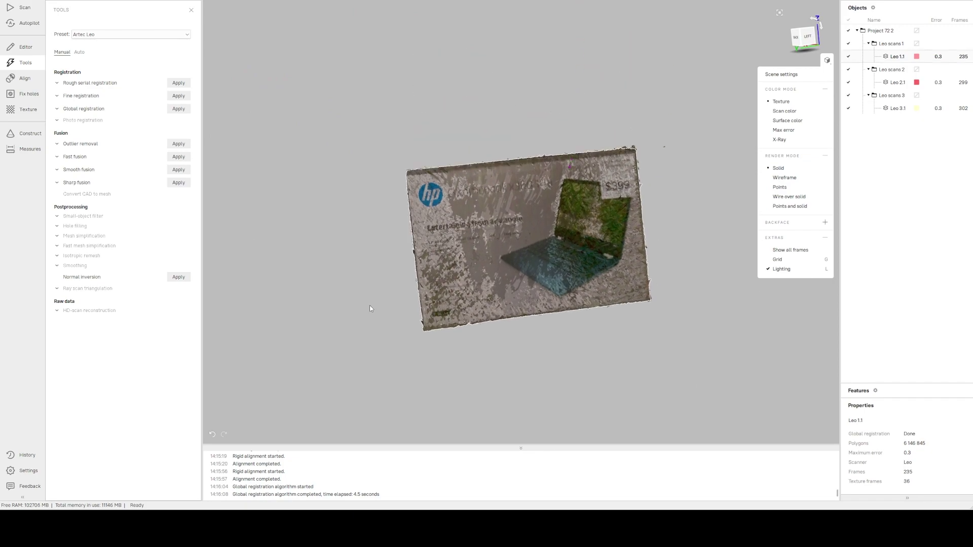
left_click(179, 183)
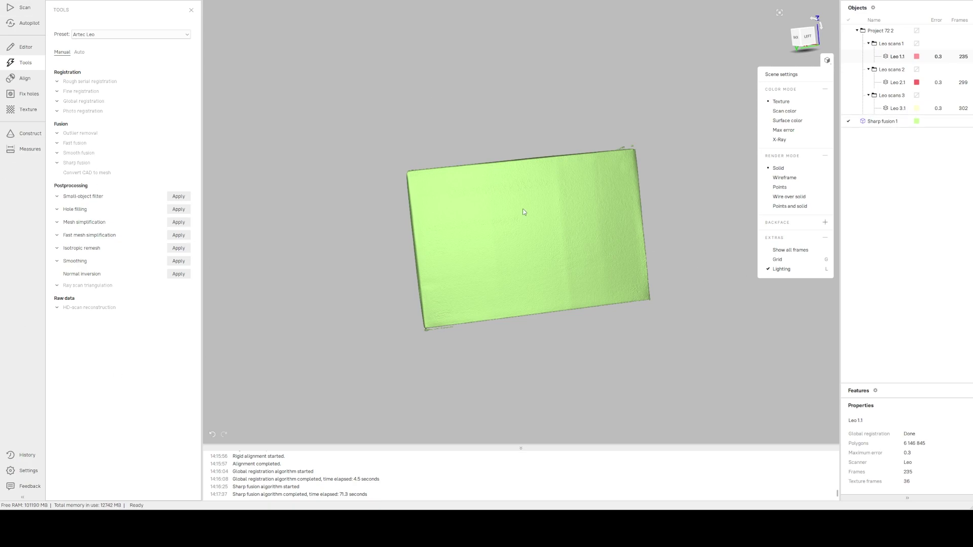
Step: Run the Small-object filter on Sharp fusion 1, leaving 3,544,746 polygons without floating debris
mouse_move(522, 209)
left_mouse_down()
mouse_move(541, 212)
mouse_move(522, 208)
left_mouse_up()
scroll(665, 115, "up", 5)
left_click_drag(665, 115, 599, 151)
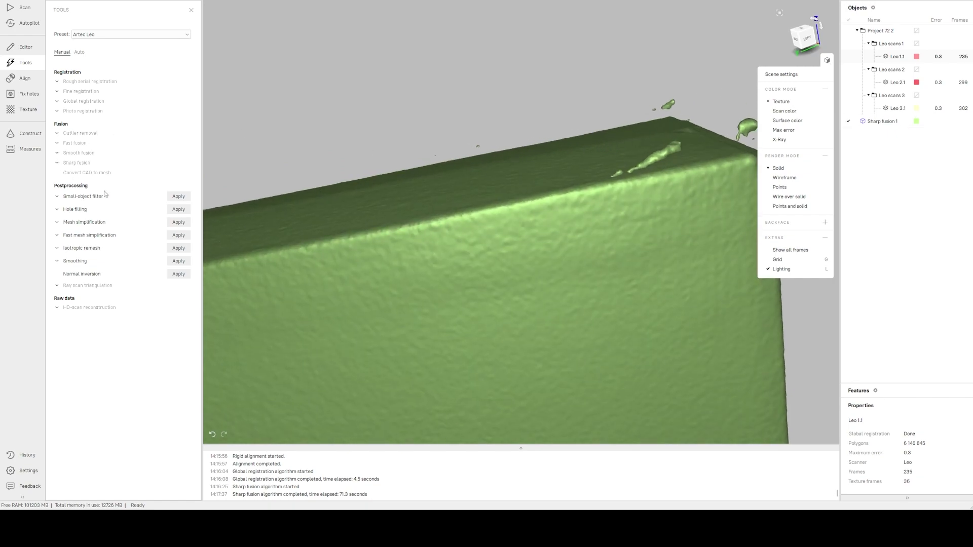
left_click(178, 196)
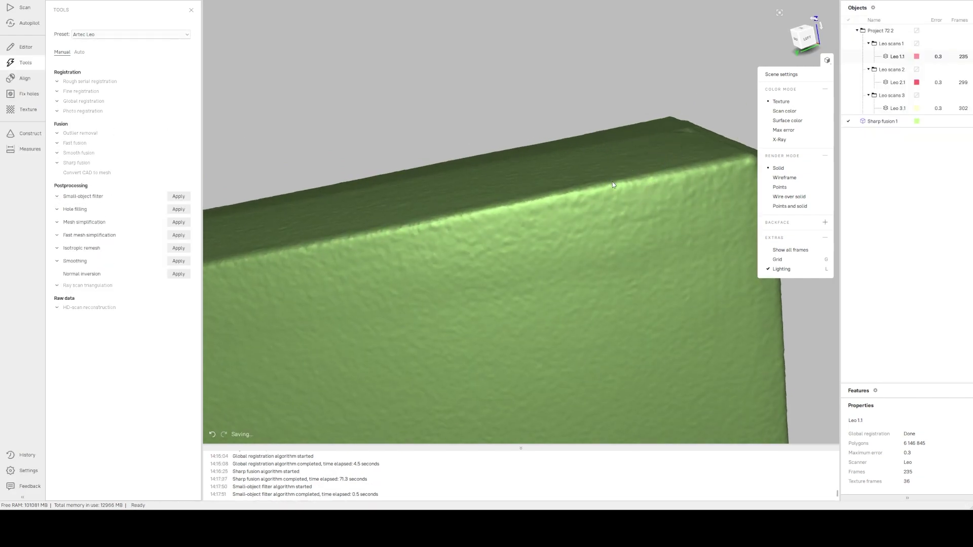
scroll(496, 271, "down", 10)
left_click_drag(357, 328, 457, 198)
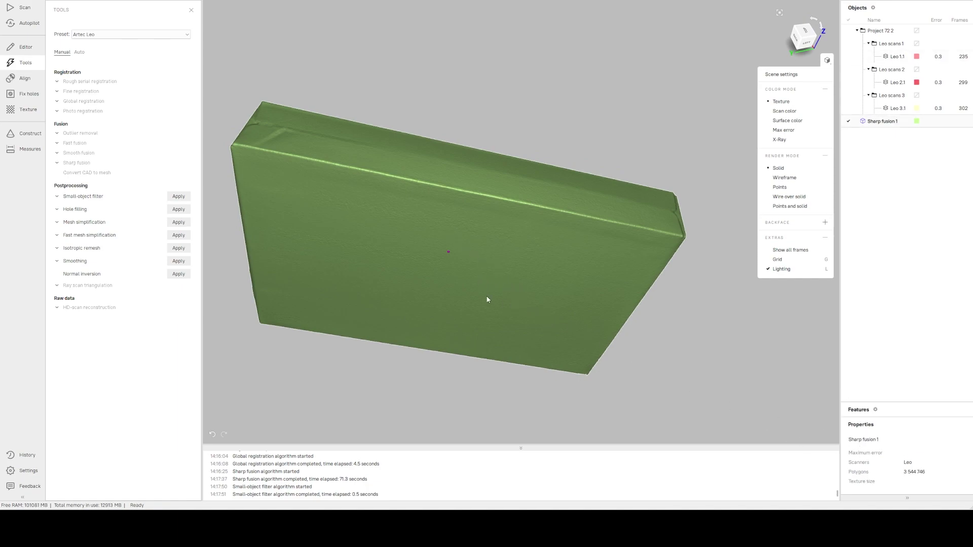
left_click_drag(489, 298, 540, 295)
left_click_drag(525, 278, 497, 248)
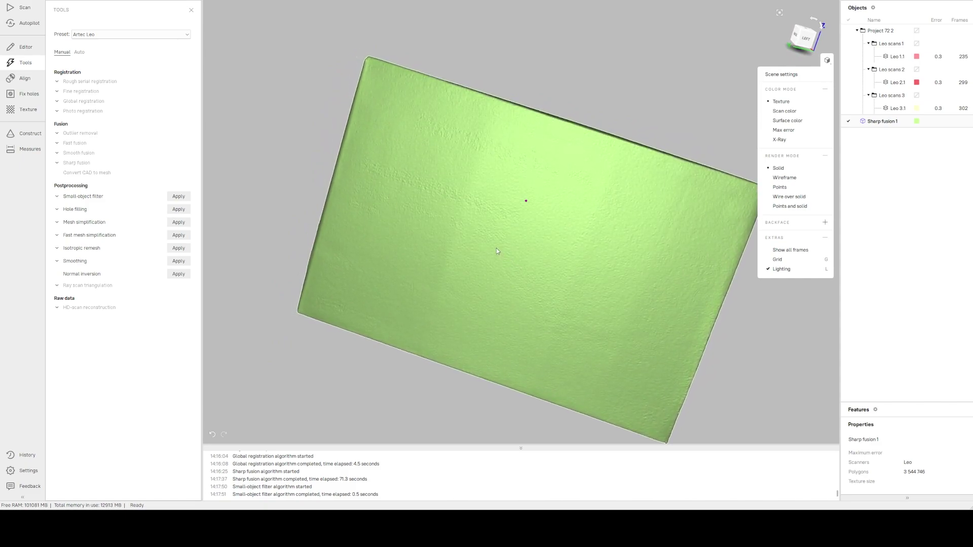
left_click_drag(494, 274, 366, 165)
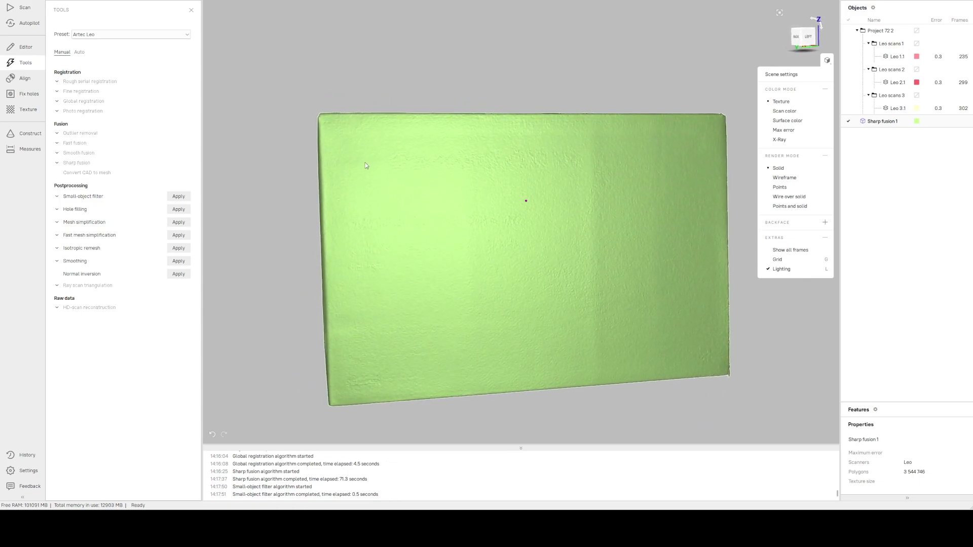
mouse_move(420, 260)
left_mouse_down()
mouse_move(502, 312)
mouse_move(598, 297)
mouse_move(616, 246)
mouse_move(607, 181)
mouse_move(394, 75)
mouse_move(303, 73)
mouse_move(424, 232)
mouse_move(446, 294)
mouse_move(412, 251)
mouse_move(404, 265)
left_mouse_up()
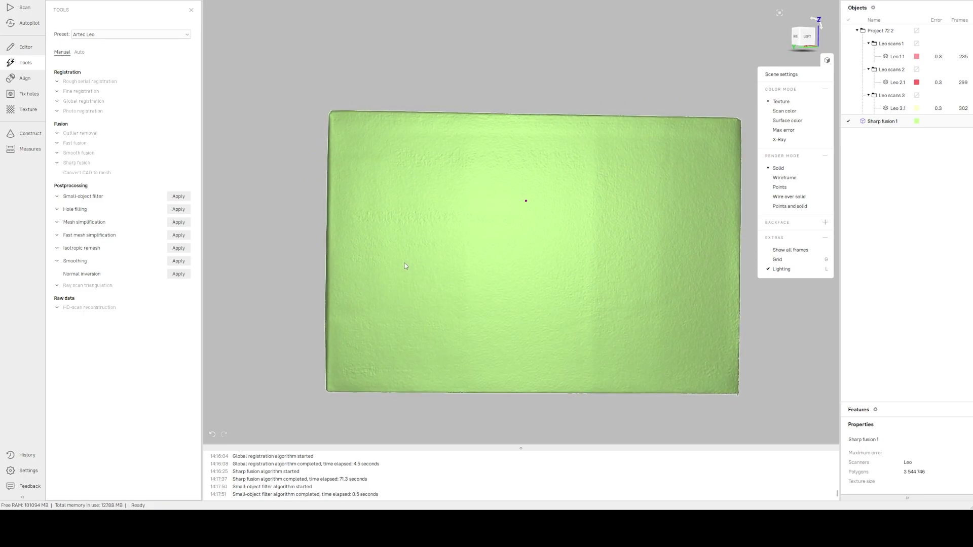